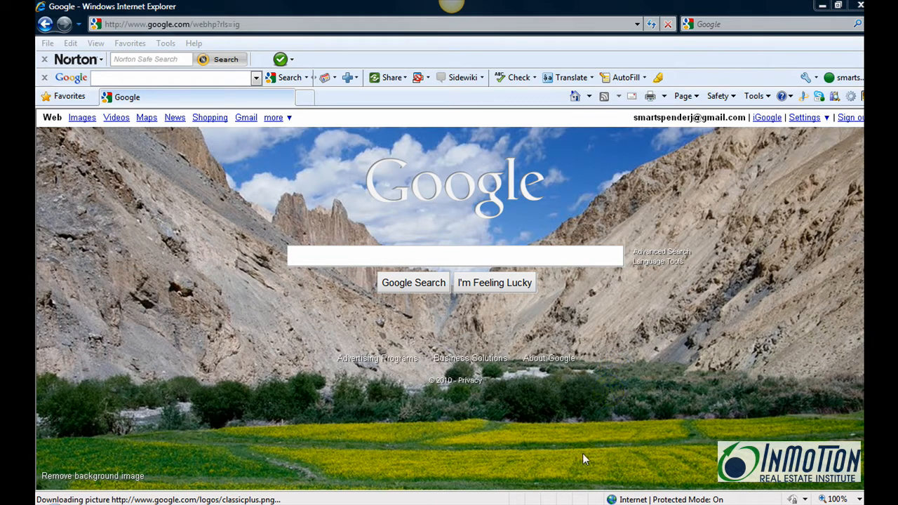
Go from iGoogle through the more services menu to the Google Docs All items list.
click(765, 120)
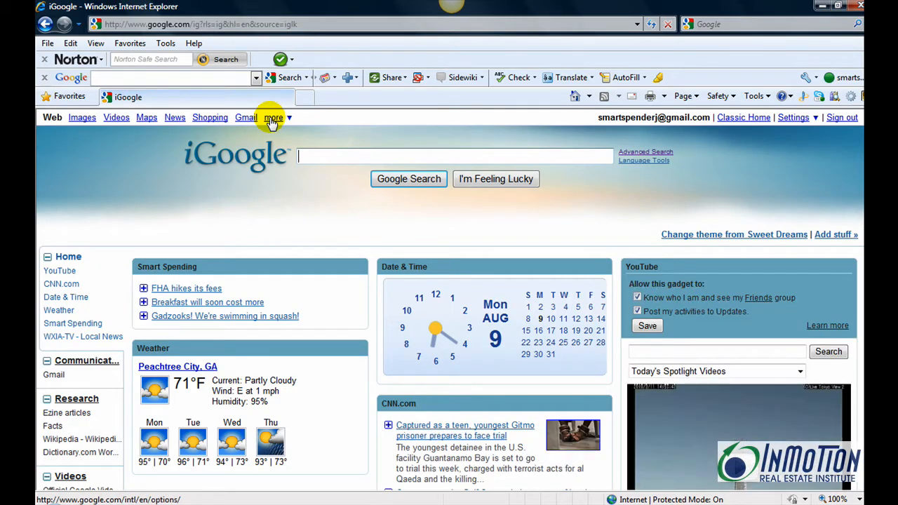
click(272, 120)
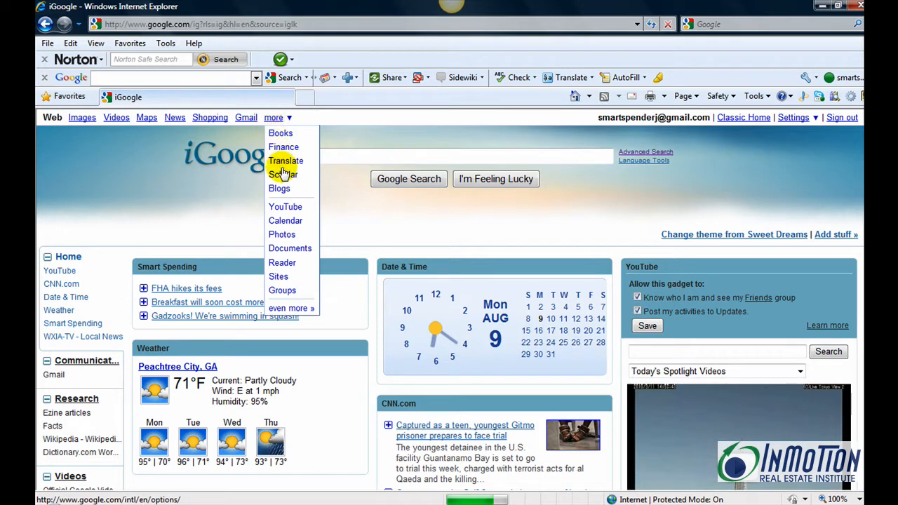
click(286, 249)
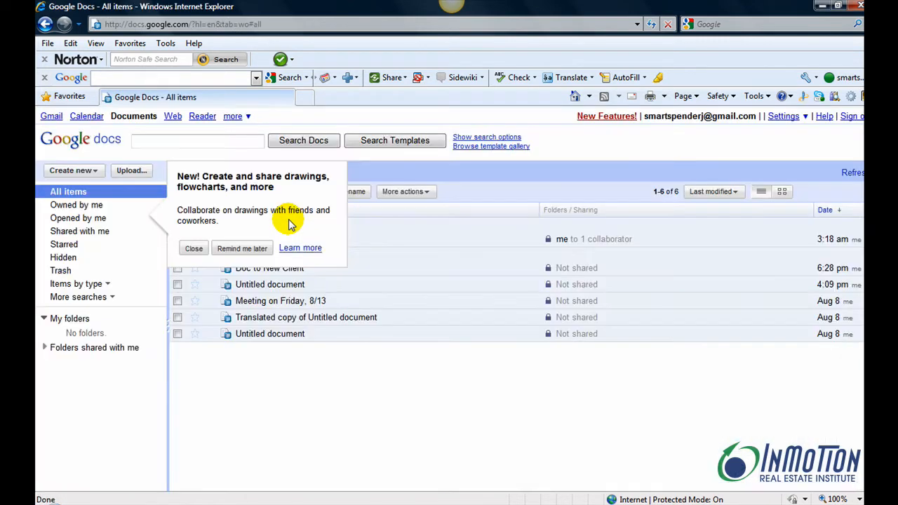
Postpone the drawings announcement and create a new blank text document.
click(246, 249)
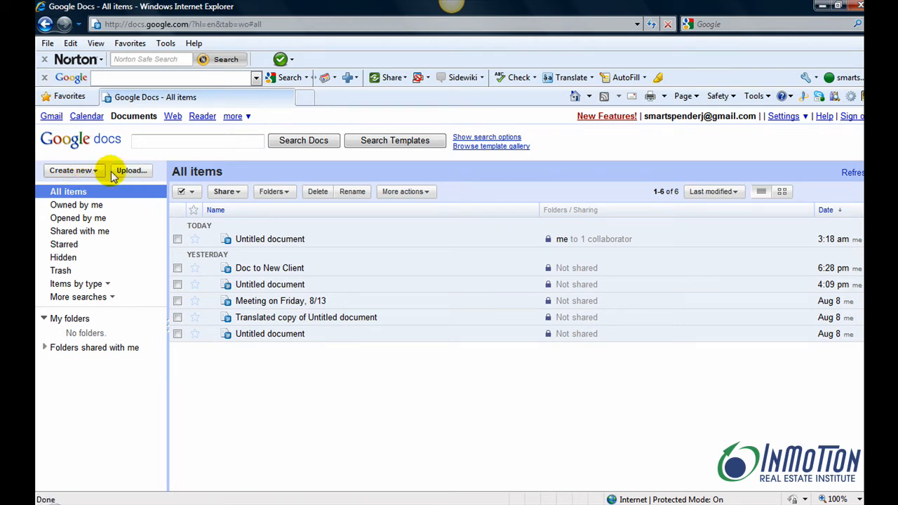
click(94, 172)
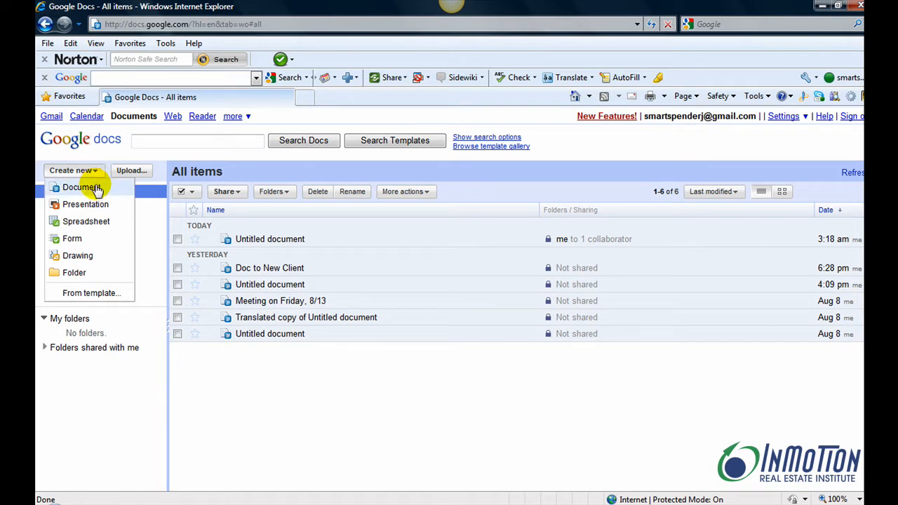
click(95, 188)
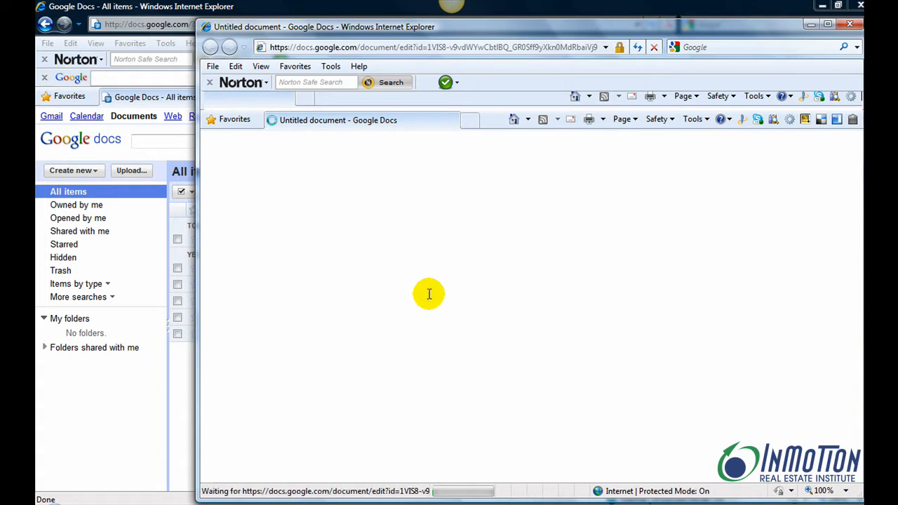
Paste the copied real-estate letter, allowing clipboard access, then maximize the window and bring up sharing.
right_click(357, 285)
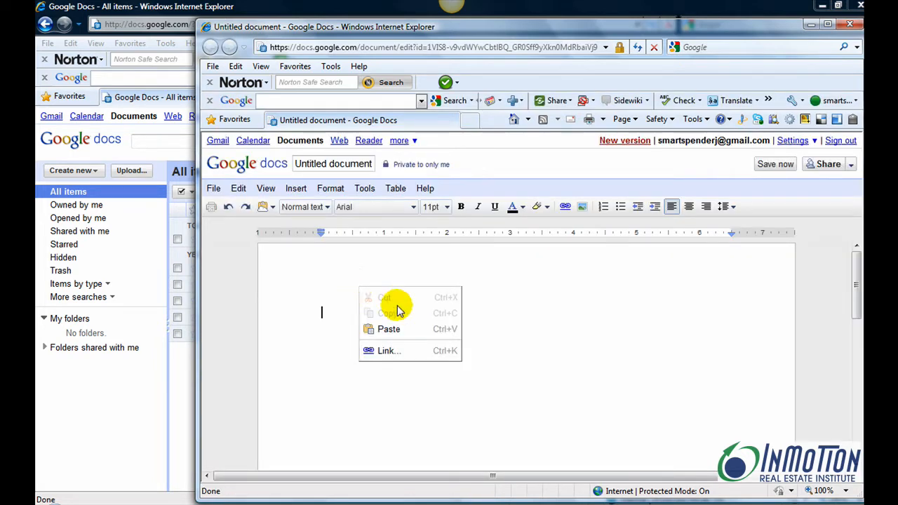
click(390, 331)
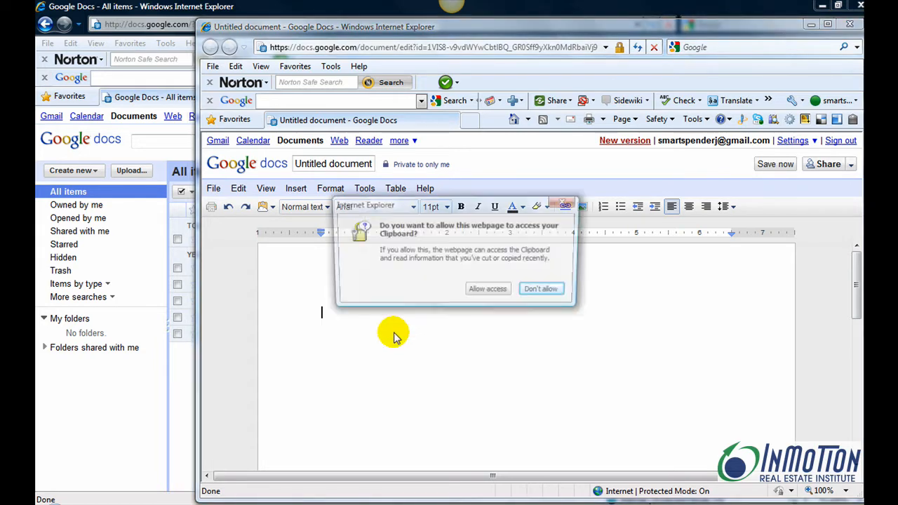
click(489, 292)
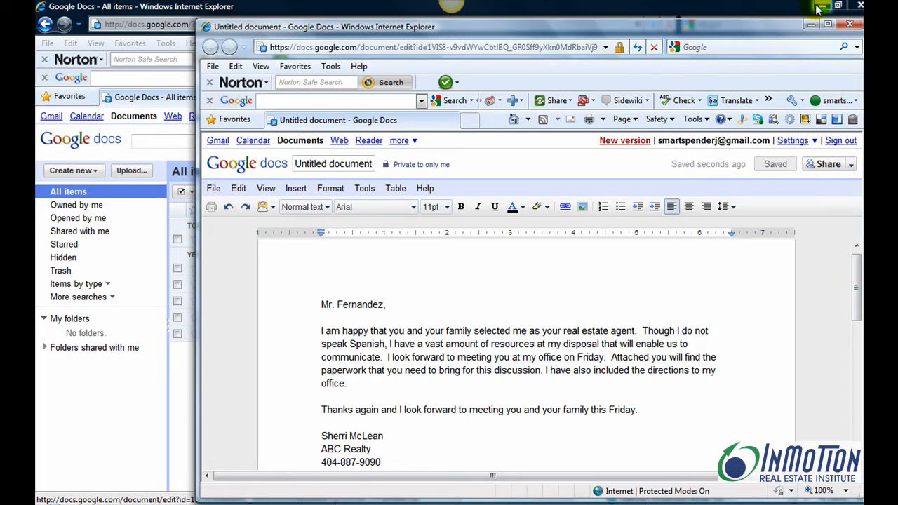
click(828, 23)
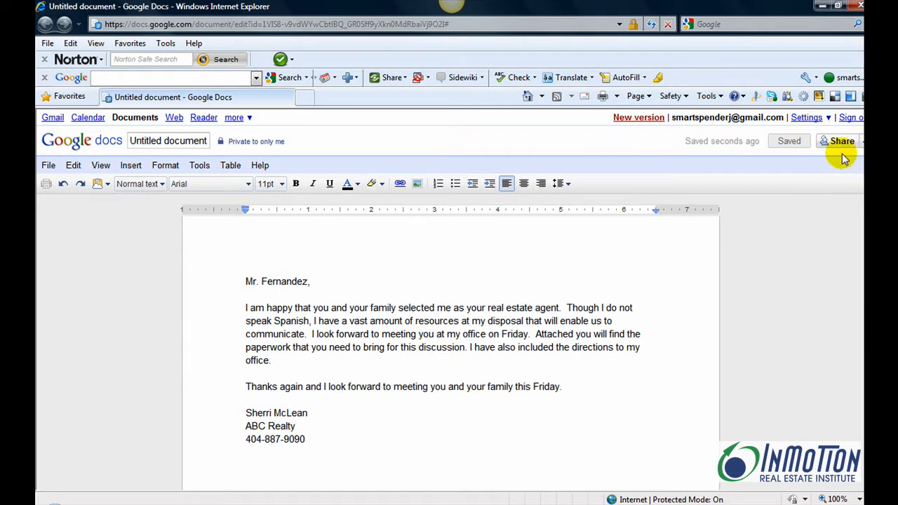
click(845, 143)
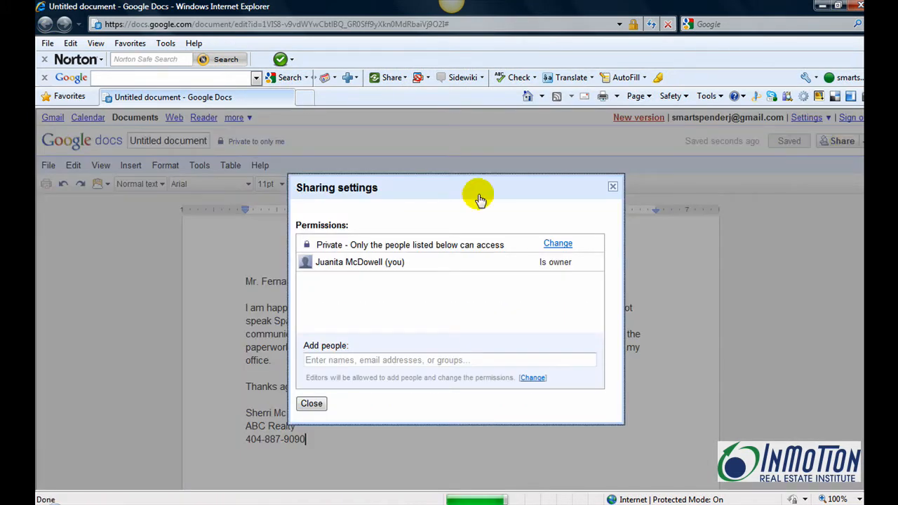
Share the letter with the collaborator's e-mail address as an editor and close sharing settings.
click(338, 359)
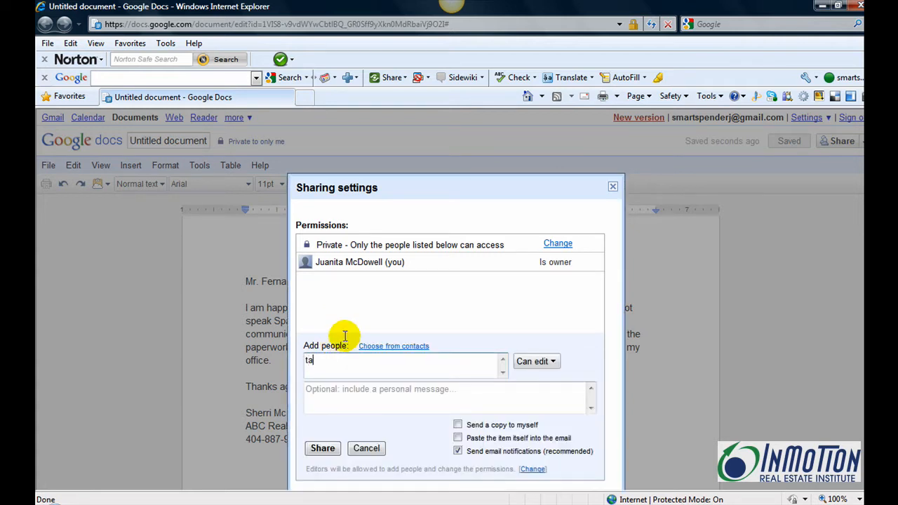
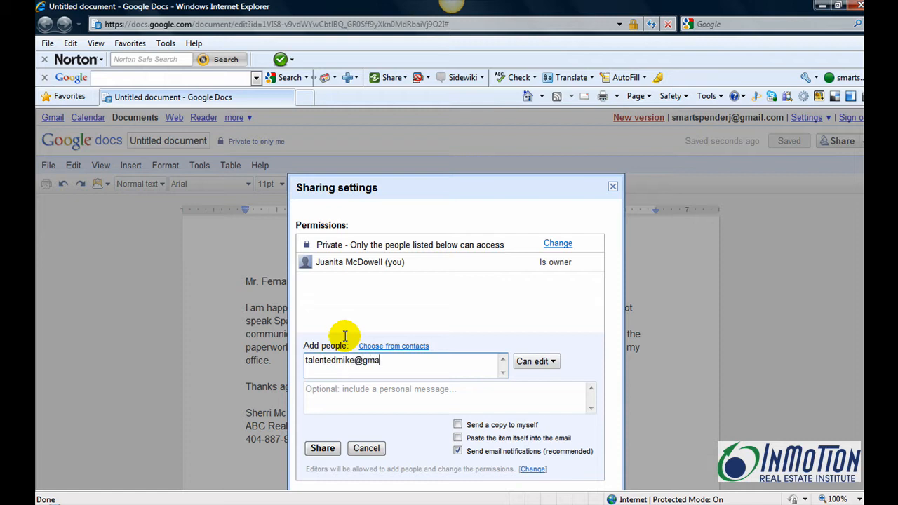
click(319, 453)
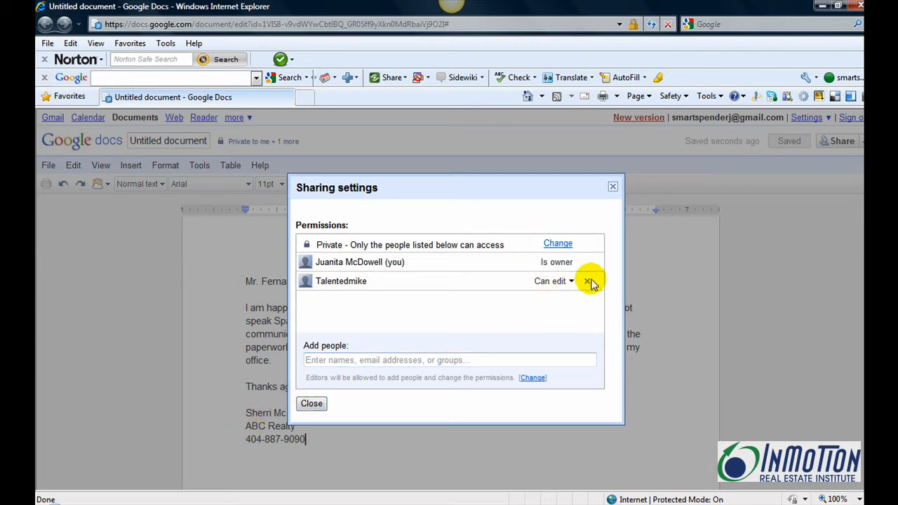
click(310, 404)
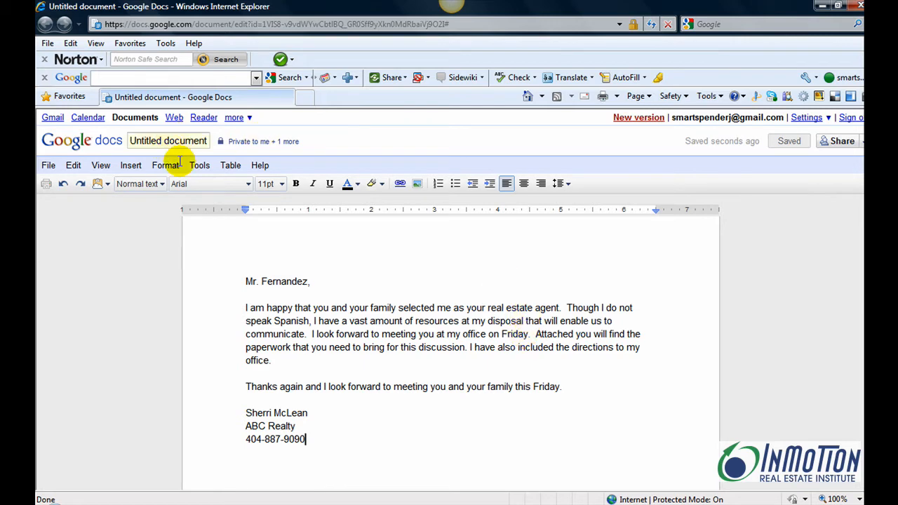
Make a Spanish translated copy of the letter named Fernandez1.
click(202, 172)
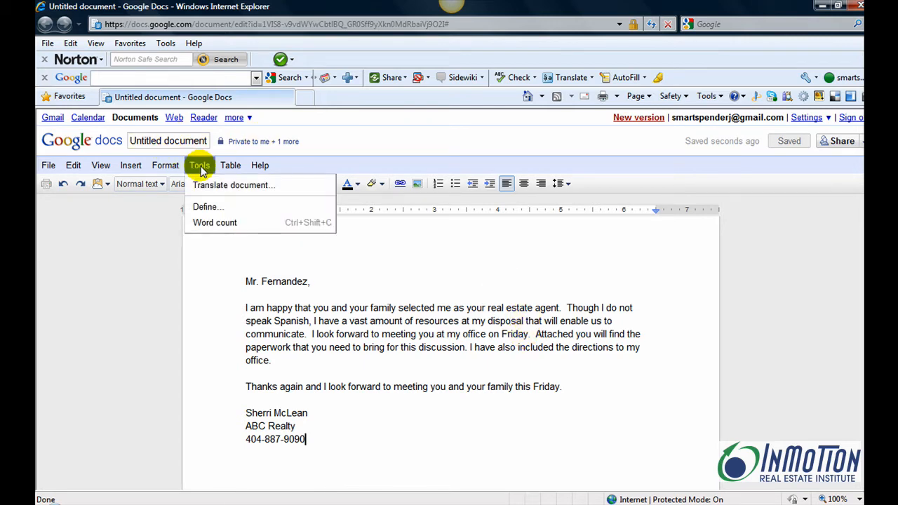
click(216, 186)
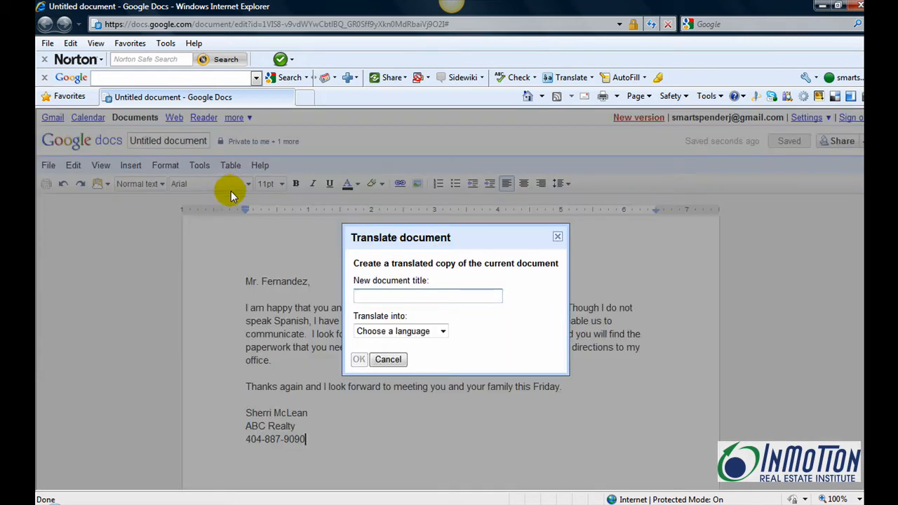
click(423, 303)
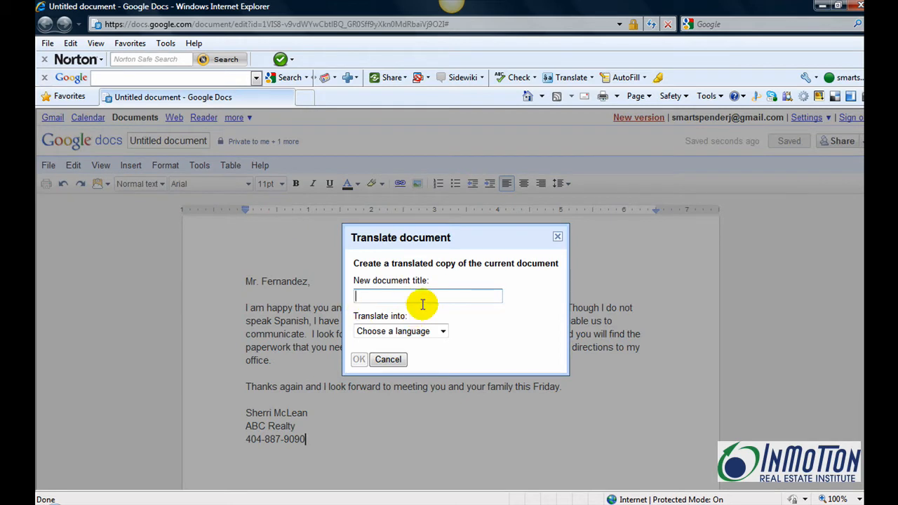
text(Fernandez1)
click(444, 333)
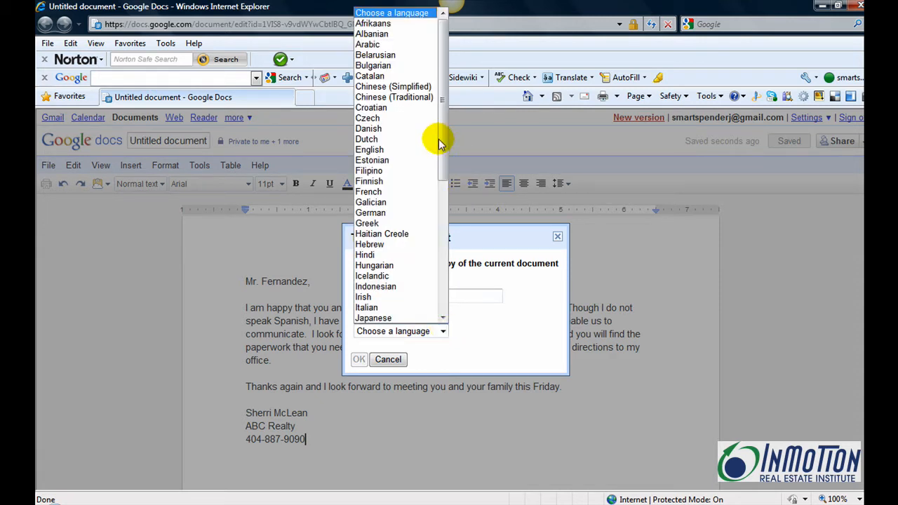
drag(441, 142, 435, 243)
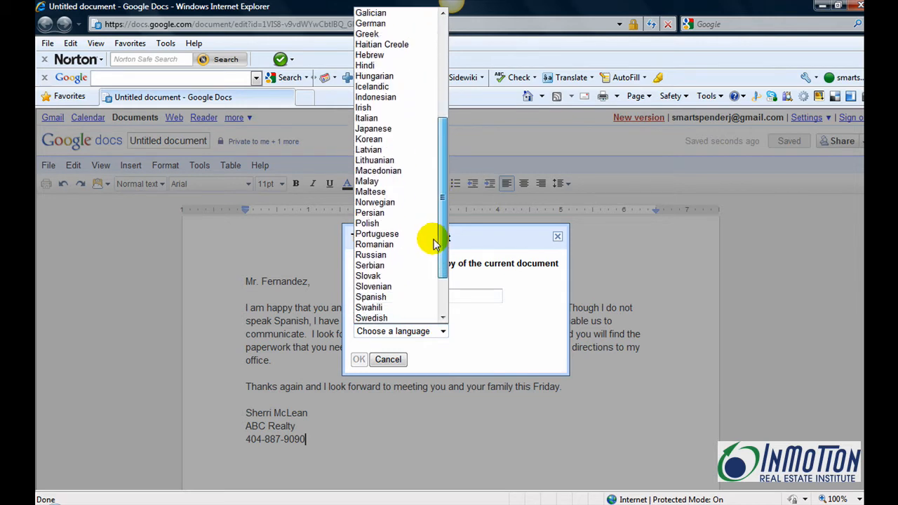
click(372, 298)
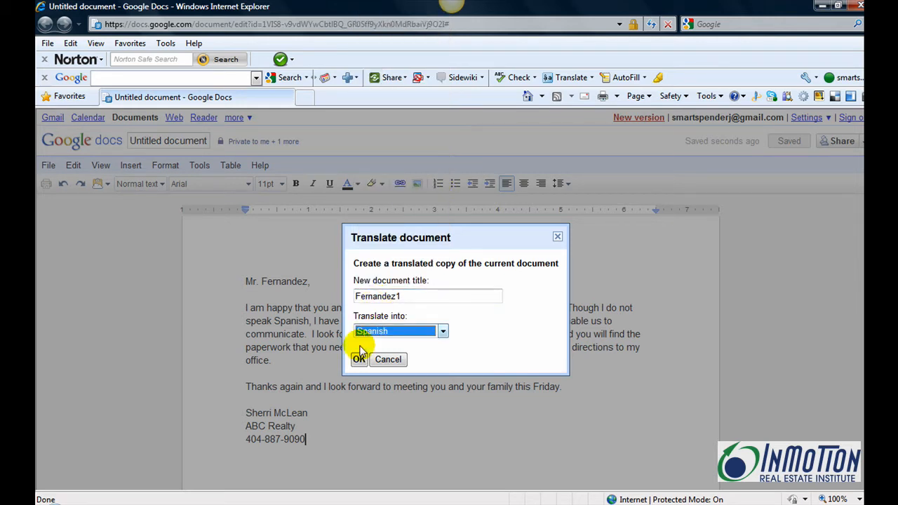
click(359, 361)
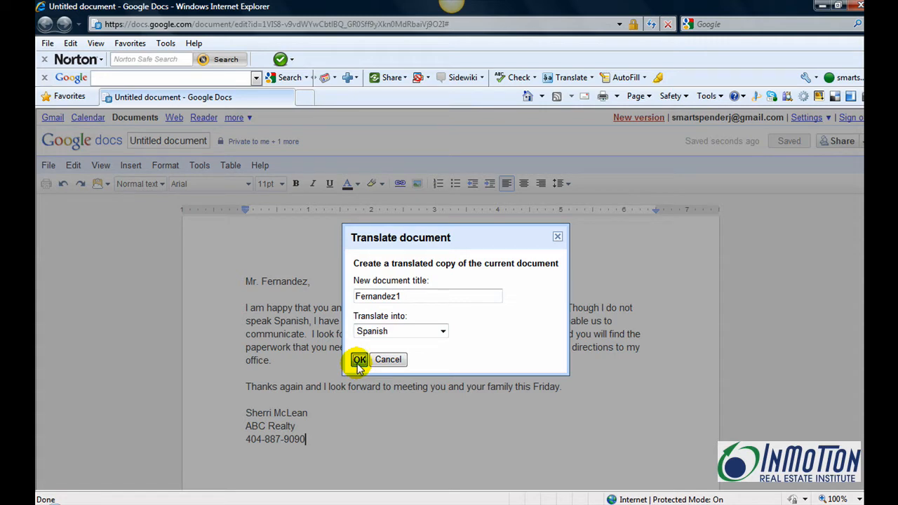
click(358, 361)
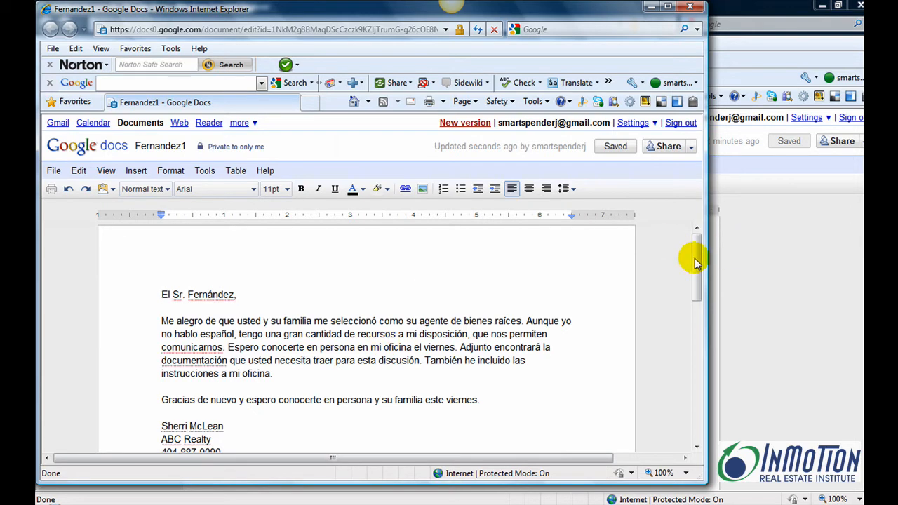
Scroll through the Spanish Fernandez1 letter starting "El Sr. Fernández,".
mouse_move(697, 255)
mouse_down()
mouse_move(696, 284)
mouse_move(696, 267)
mouse_up()
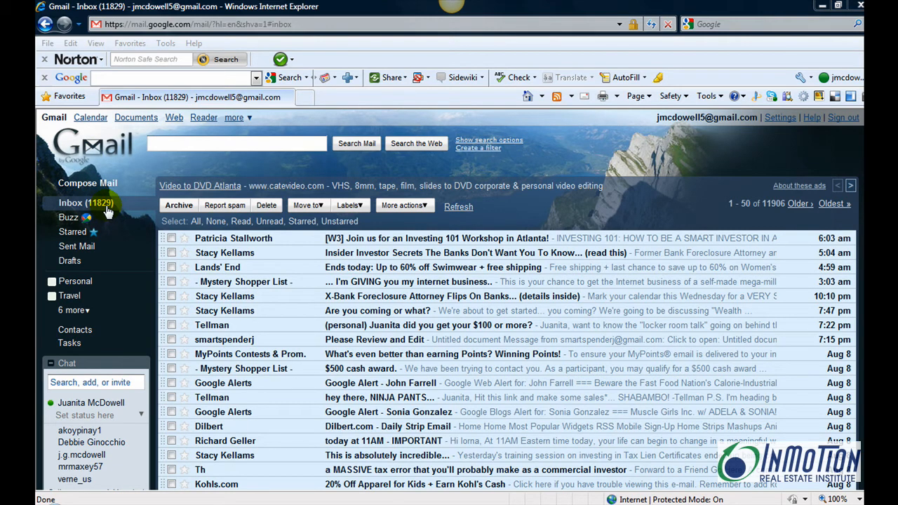
scroll(505, 295, down, 8)
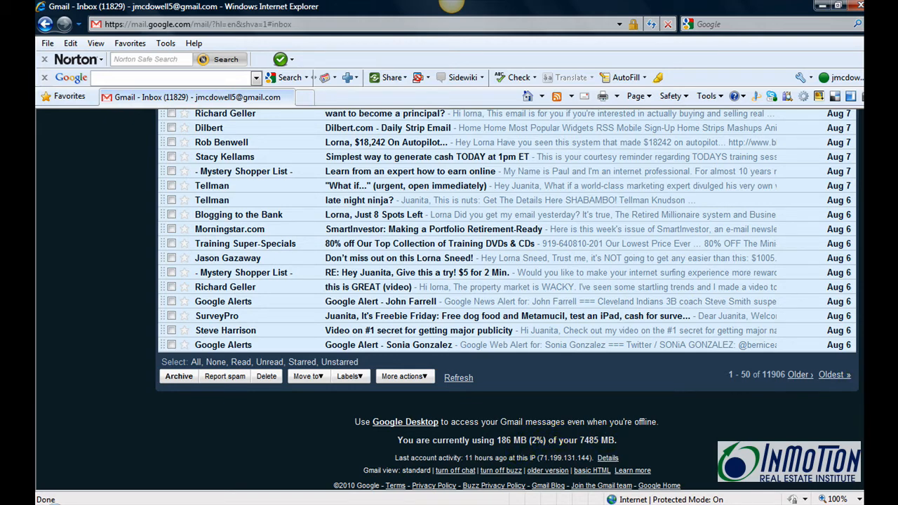
scroll(449, 301, up, 8)
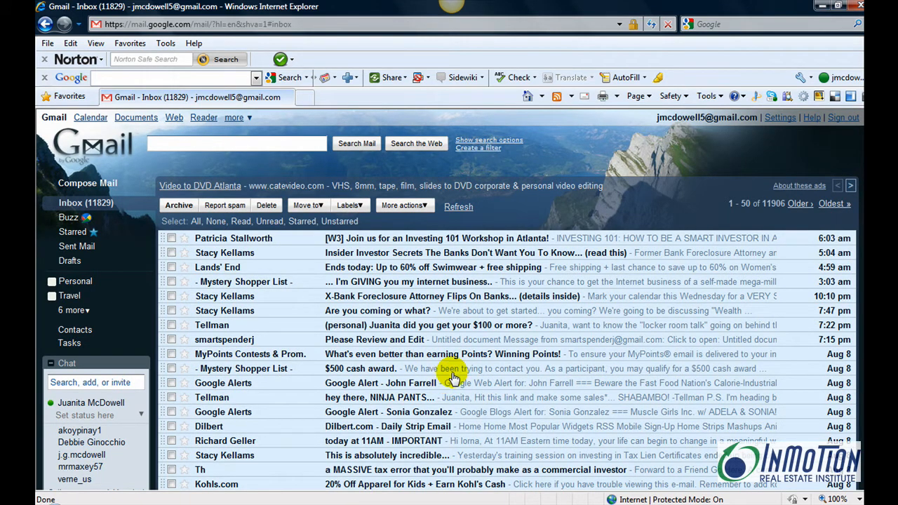
click(777, 119)
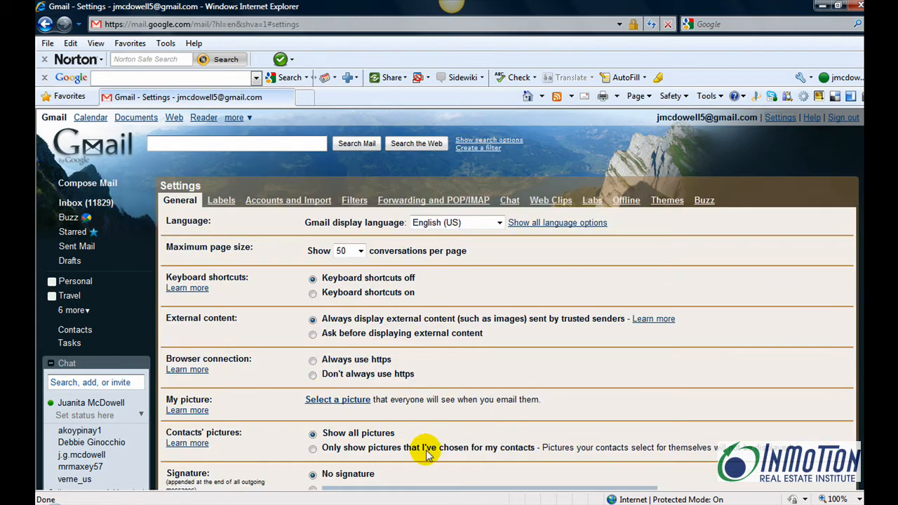
Show Gmail's Filters settings and begin a new filter.
click(346, 198)
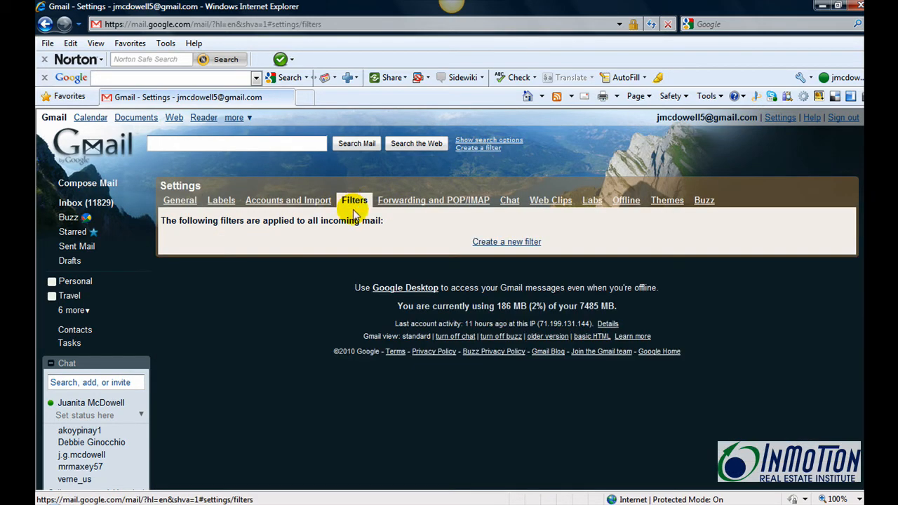
click(500, 242)
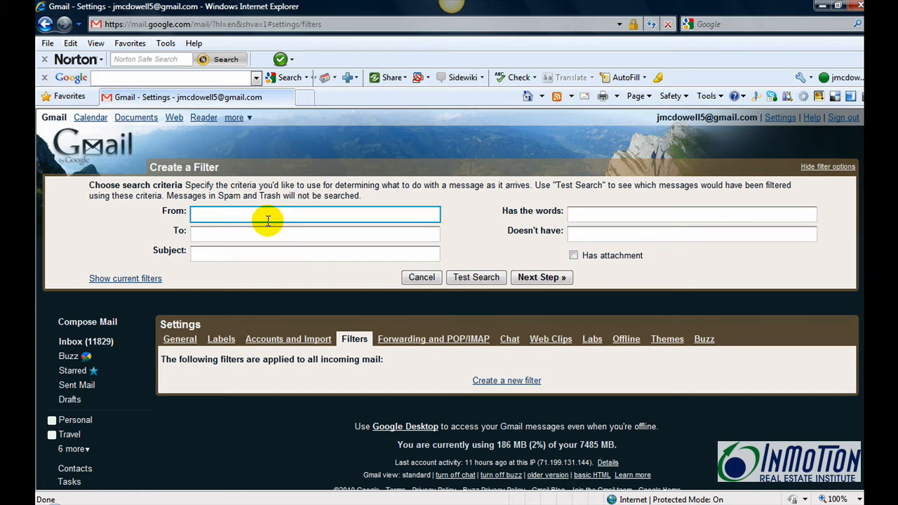
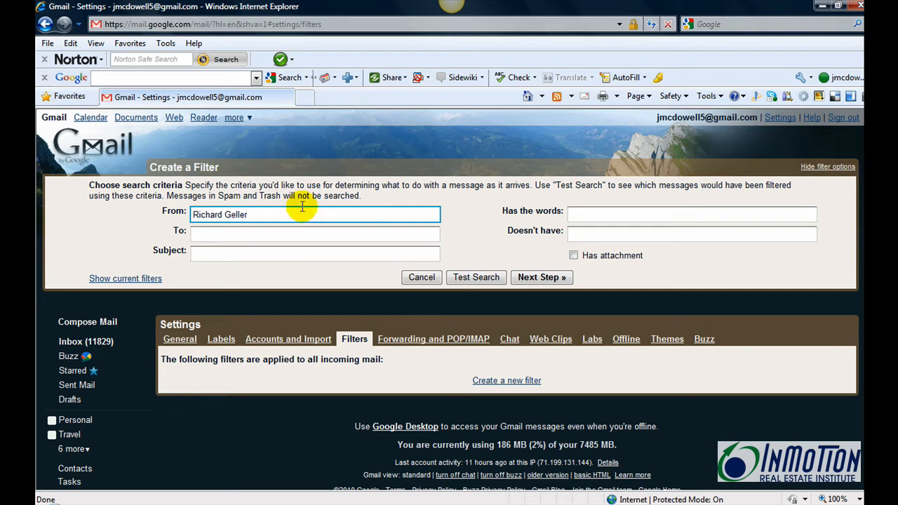
Match mail from the sender's name, preview the matching messages, and proceed to actions.
click(477, 280)
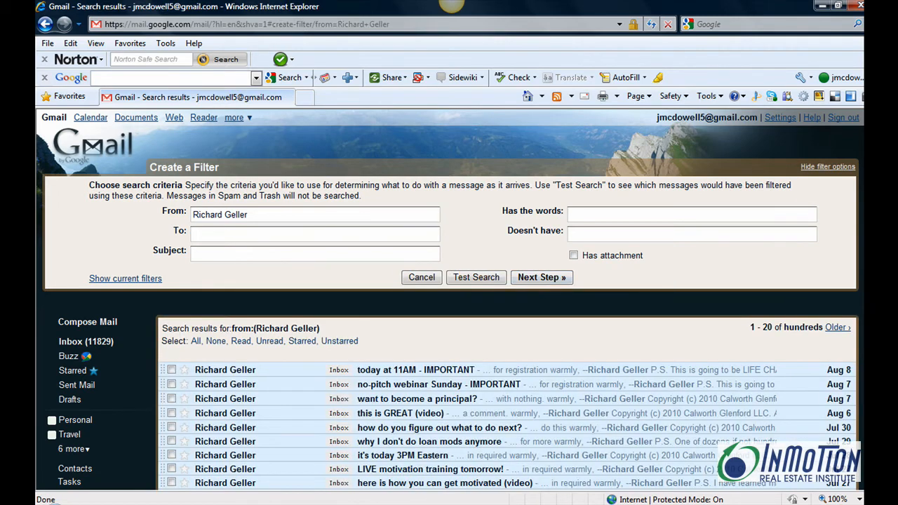
scroll(841, 297, down, 5)
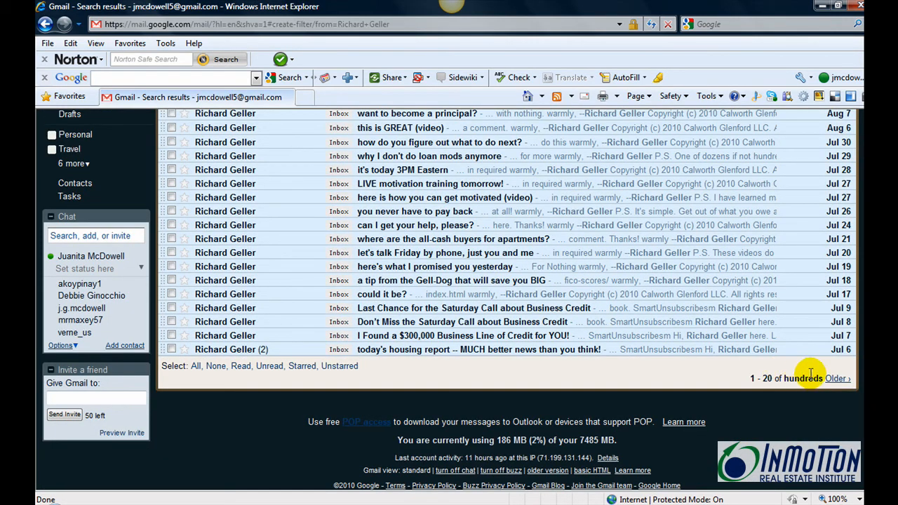
scroll(807, 374, up, 5)
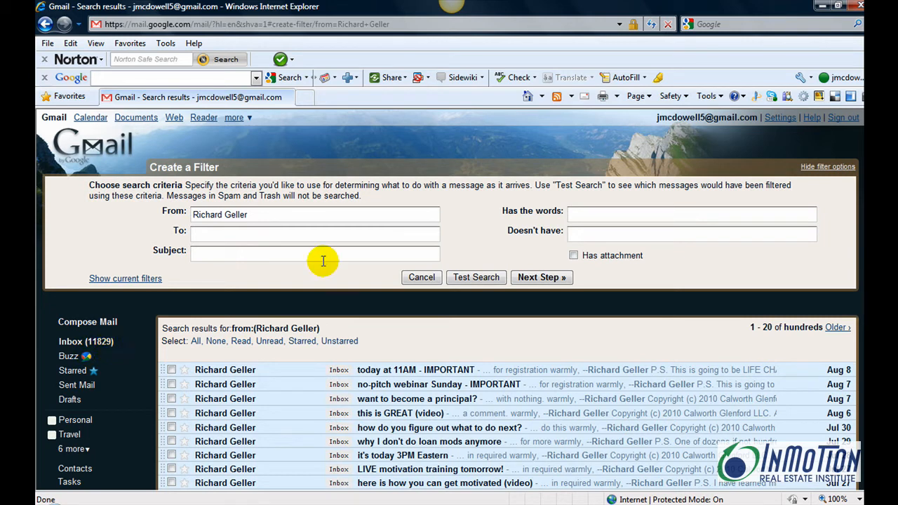
click(555, 278)
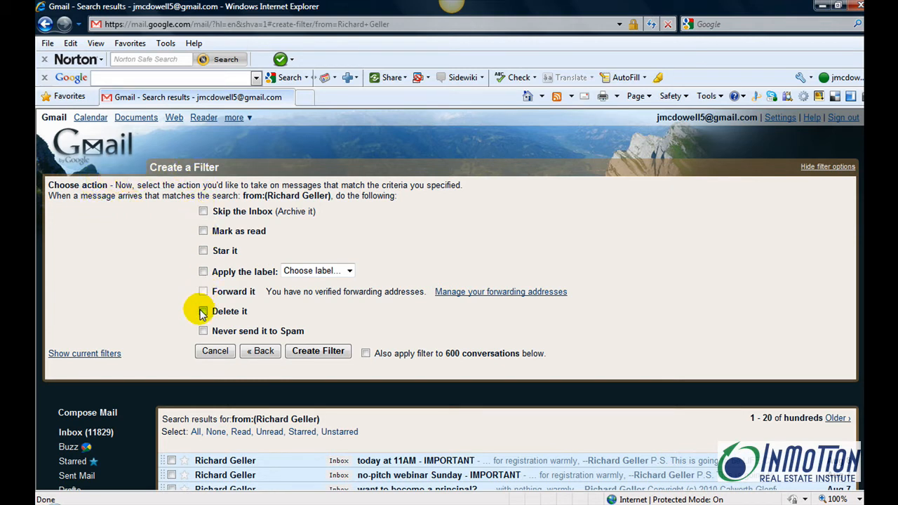
Create the filter to delete that sender's mail, applied to 600 existing conversations, then return to Inbox.
click(203, 311)
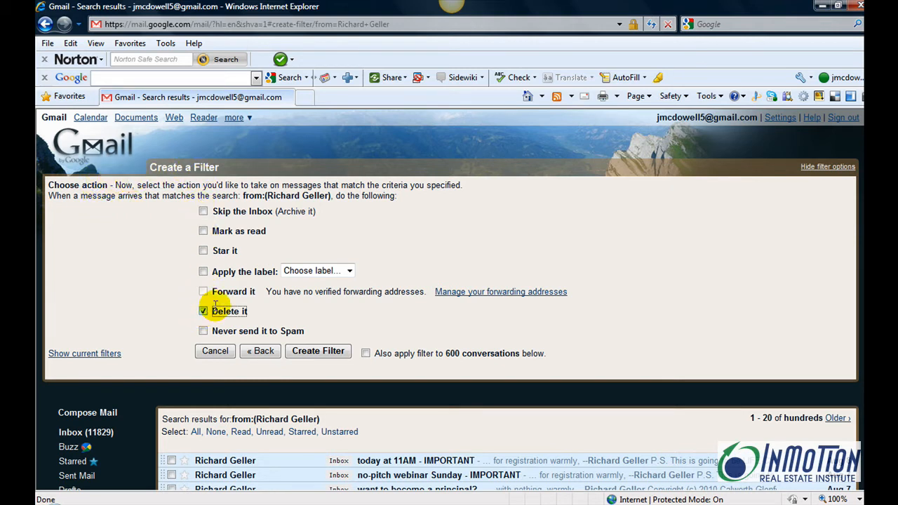
click(365, 354)
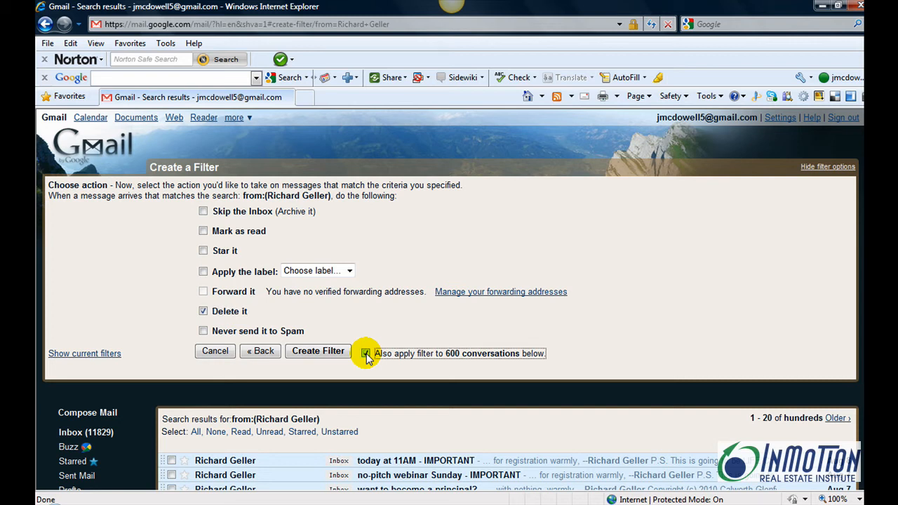
click(315, 352)
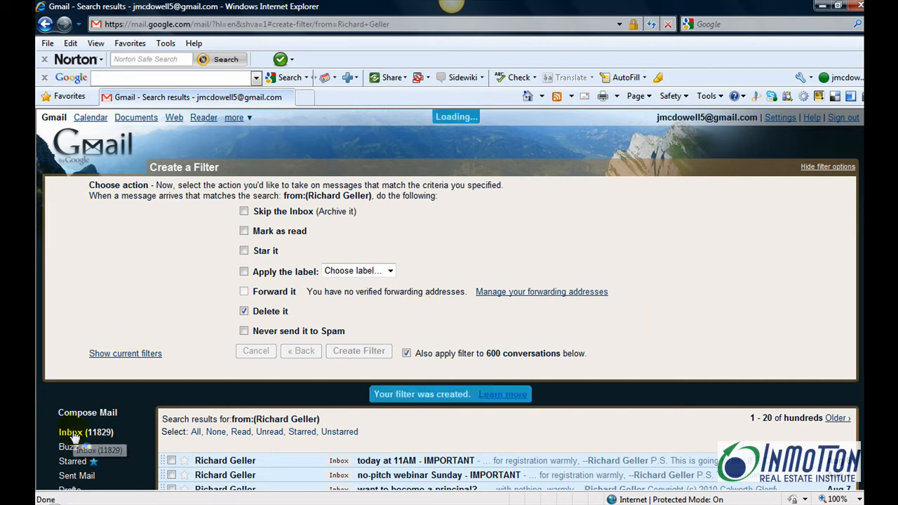
click(74, 433)
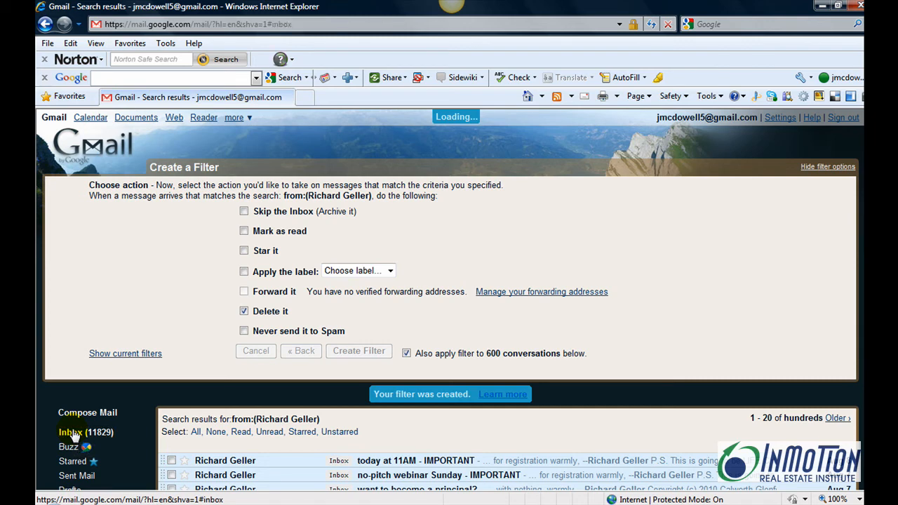